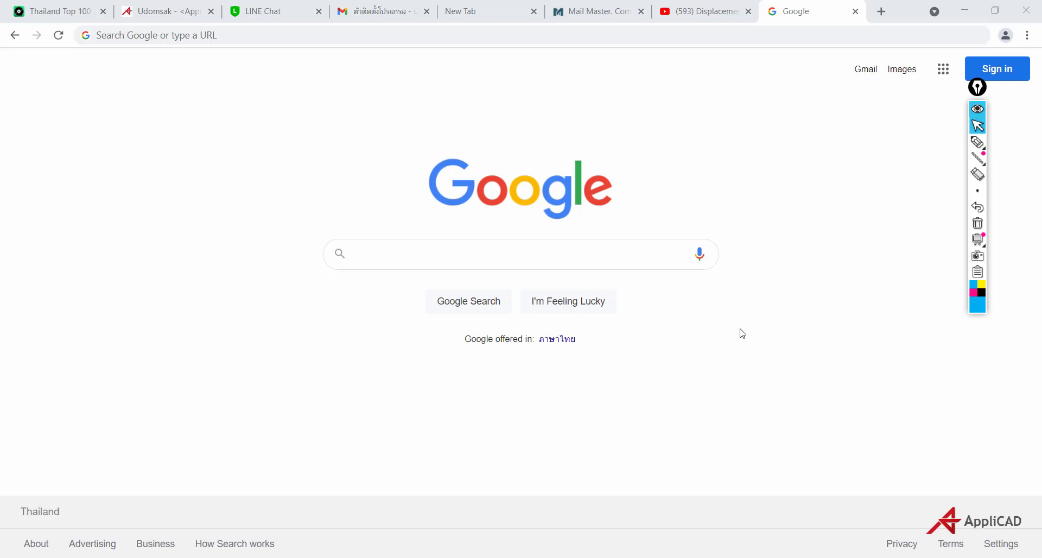
Open protasoftware.com from the address bar suggestion after typing 'p'
left_click(121, 35)
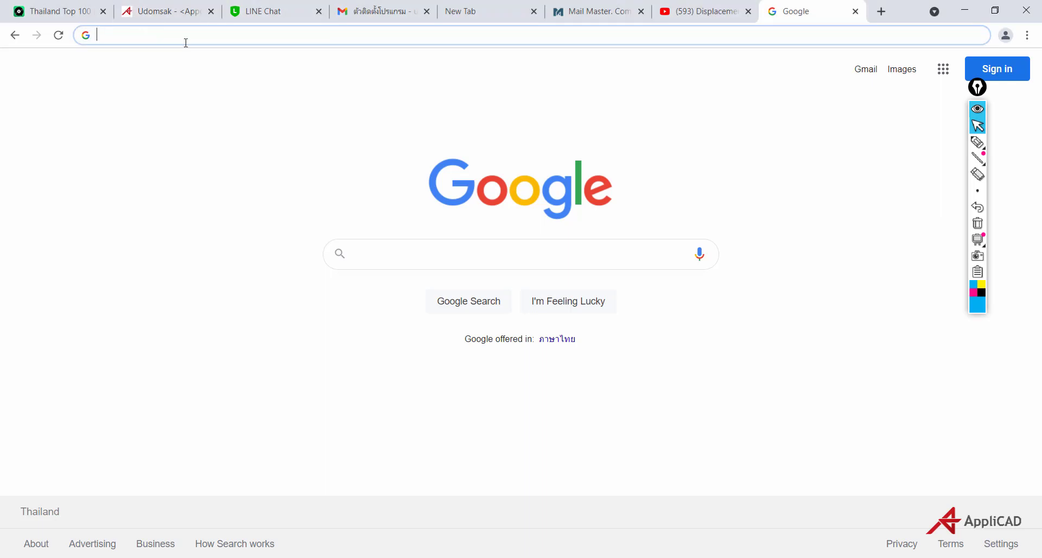
type("protasoftware.com")
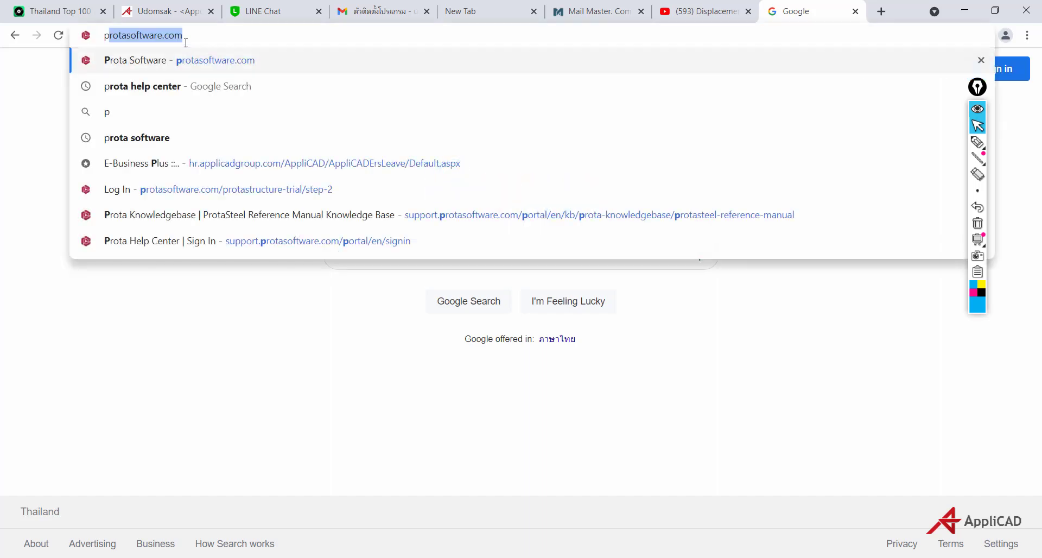
left_click(142, 67)
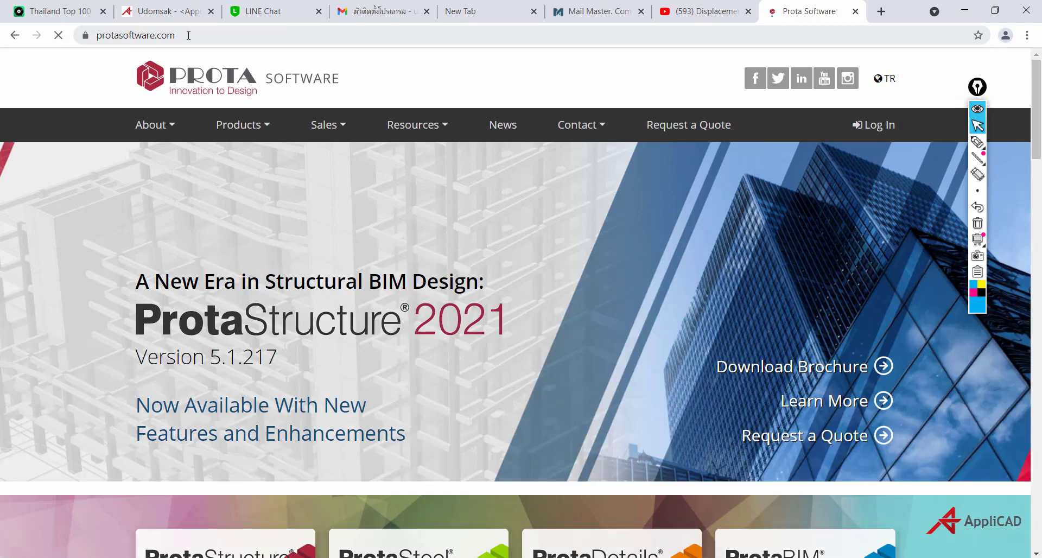
Browse the Prota homepage and open the Sales menu in the top navigation
left_click_drag(184, 36, 98, 38)
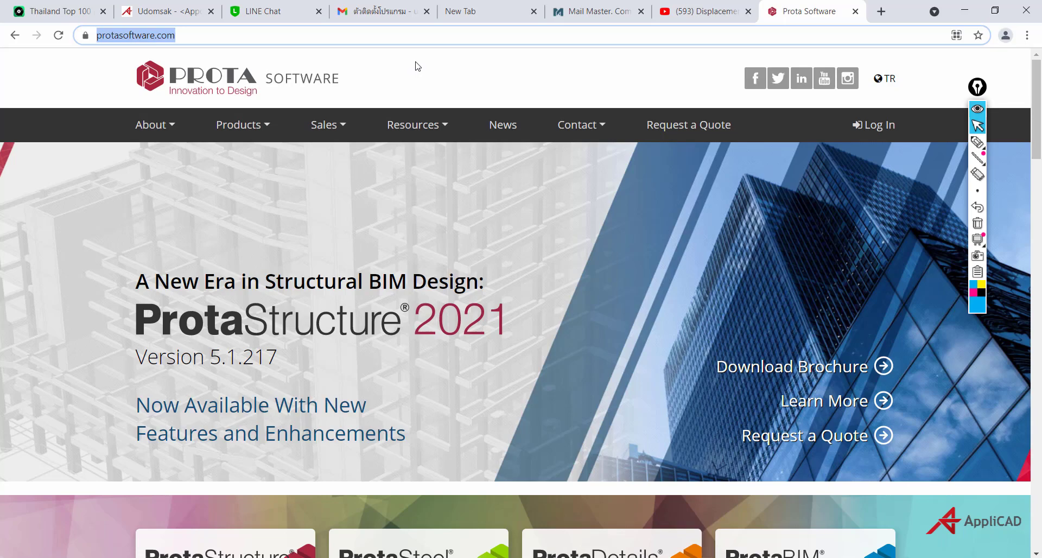
scroll(418, 86, "down", 10)
scroll(453, 214, "up", 5)
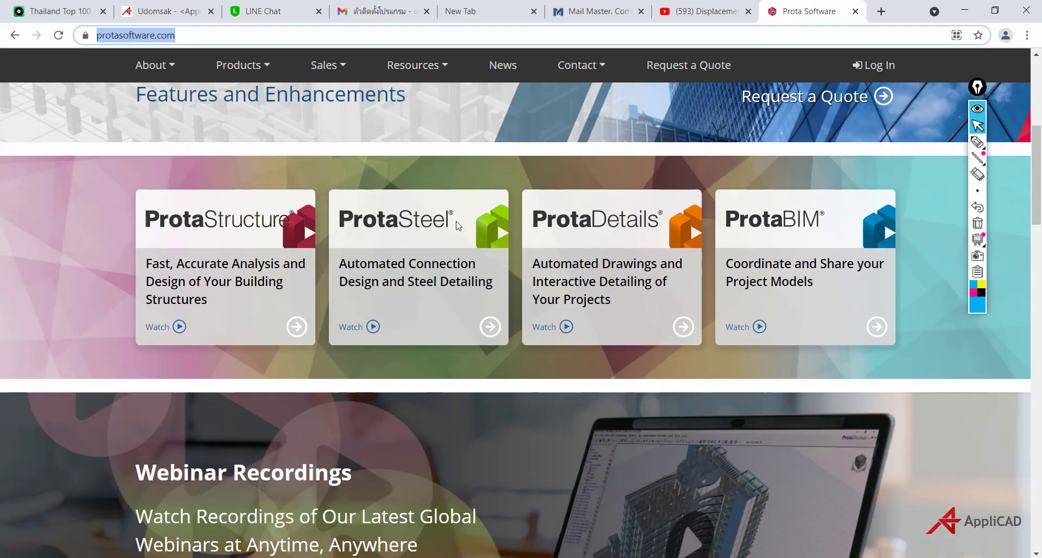
scroll(457, 225, "up", 6)
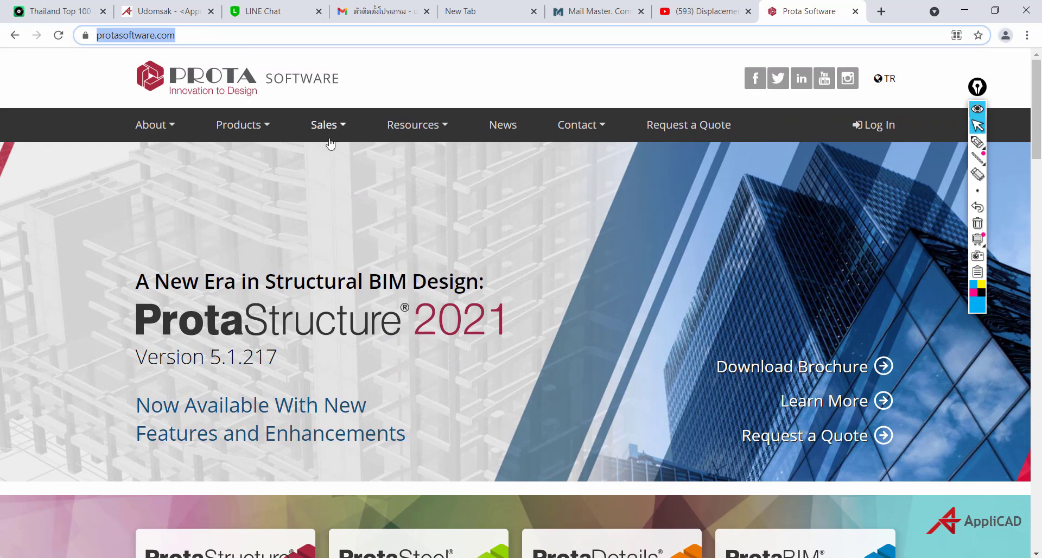
left_click(326, 132)
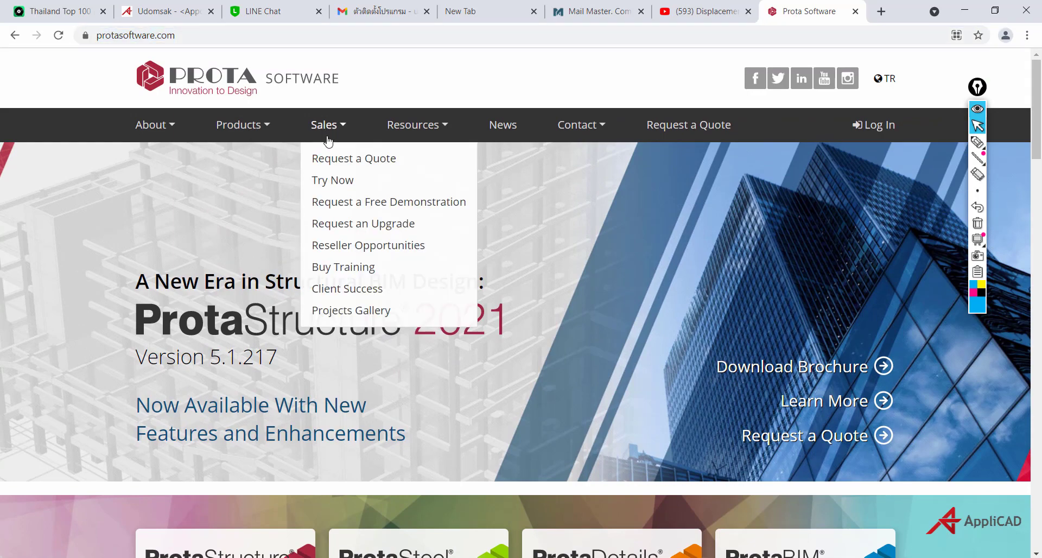
Choose Sales > Try Now, then follow the trial page's Try Now link to Sign Up
left_click(336, 185)
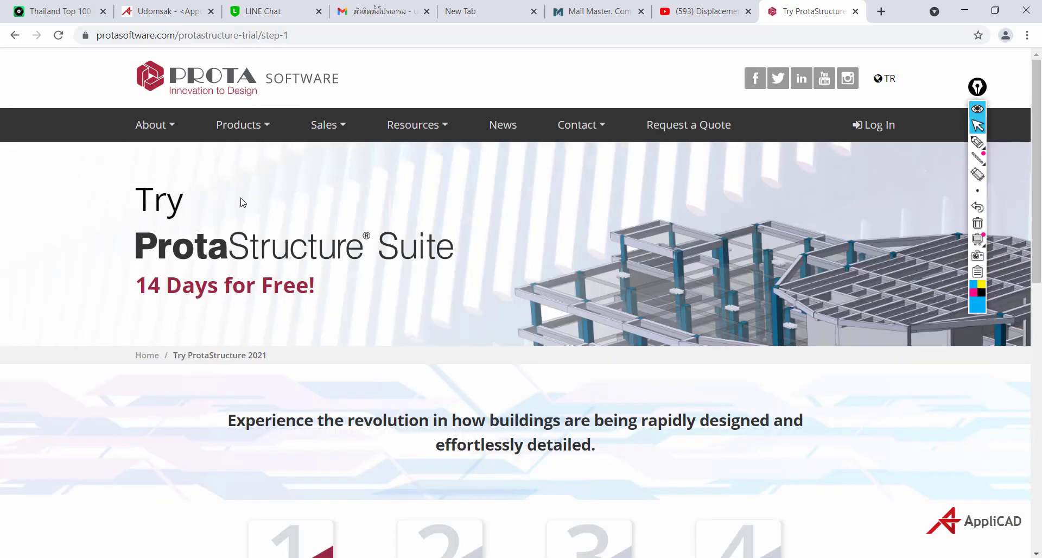
scroll(194, 212, "down", 1)
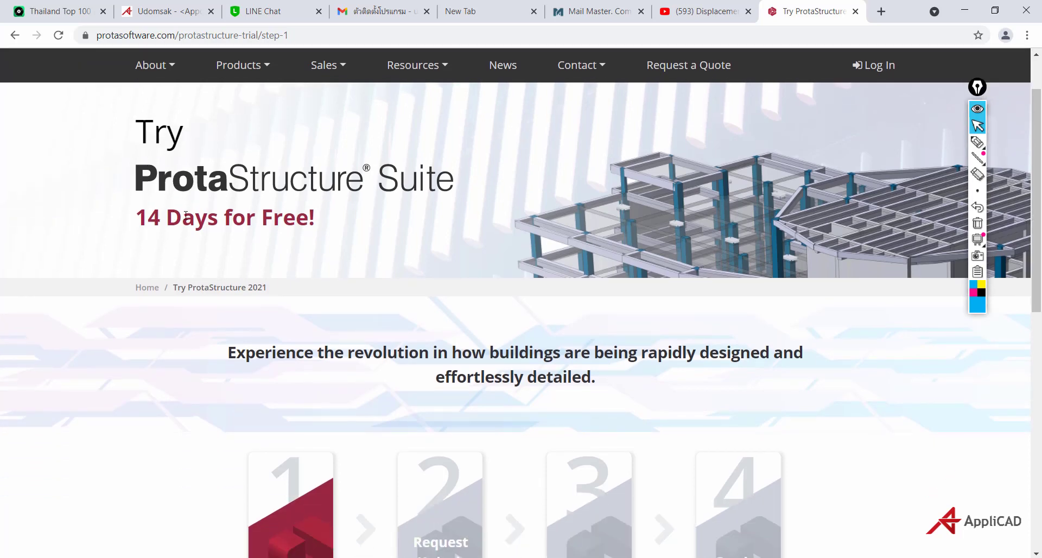
scroll(185, 215, "down", 1)
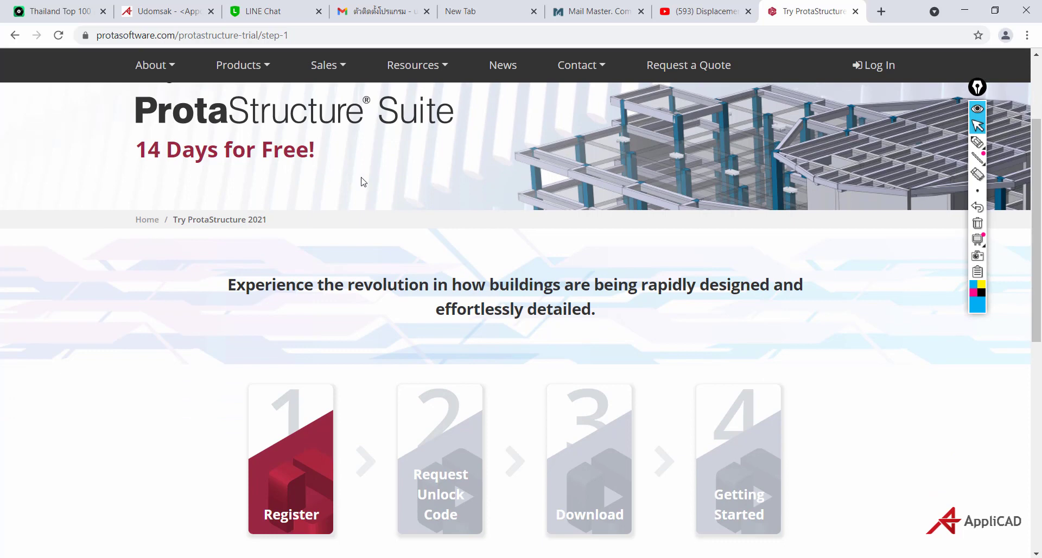
scroll(363, 182, "down", 5)
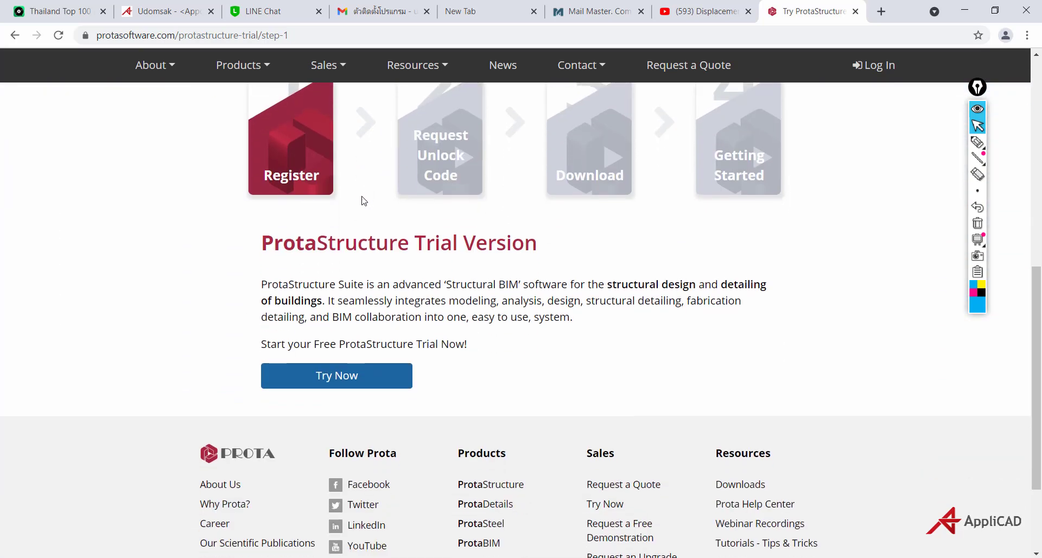
scroll(448, 282, "up", 1)
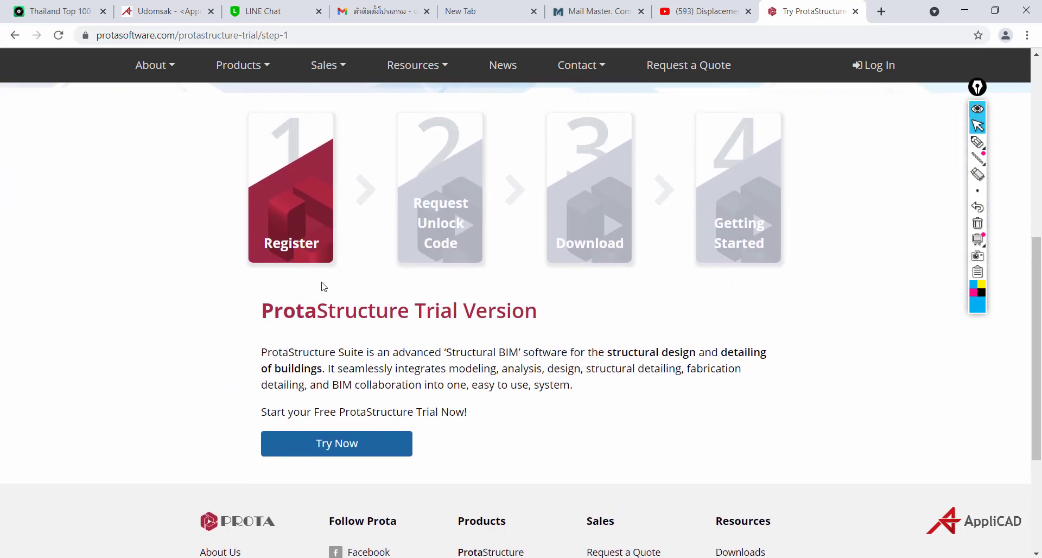
left_click(324, 450)
Fill in first name and surname from autofill, plus e-mail, password and phone number
scroll(434, 399, "down", 5)
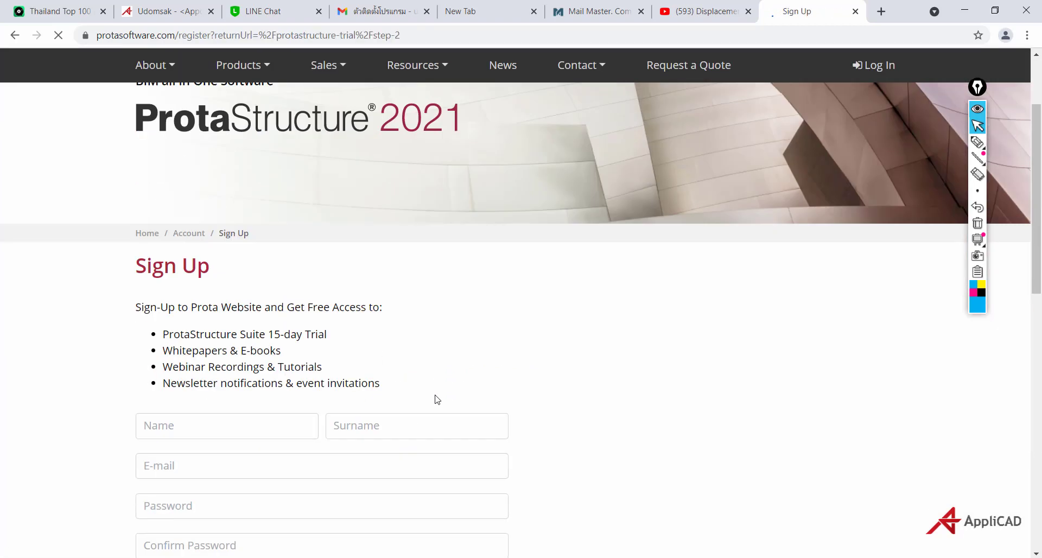
scroll(427, 396, "up", 2)
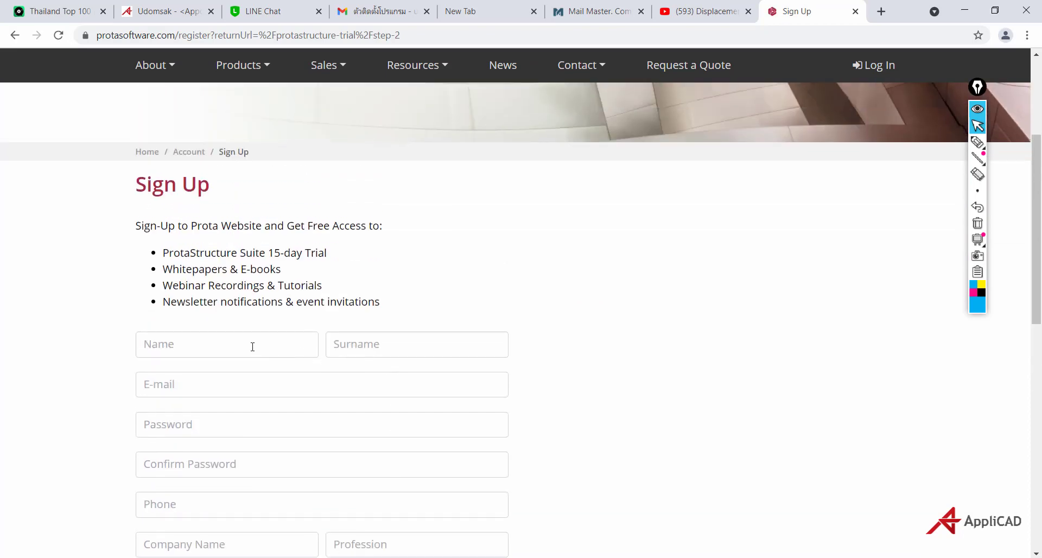
left_click(233, 344)
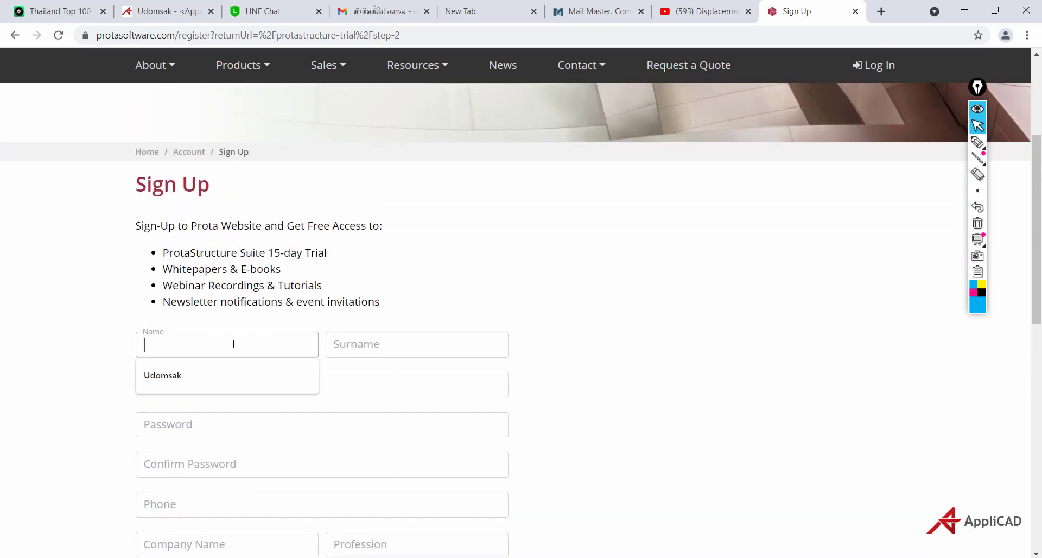
left_click(200, 375)
left_click(359, 345)
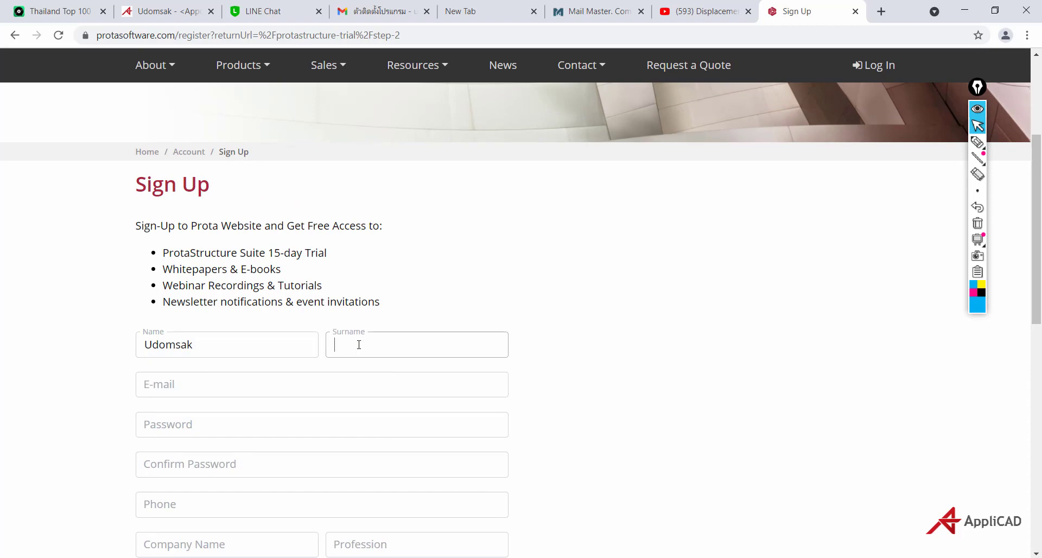
type("B")
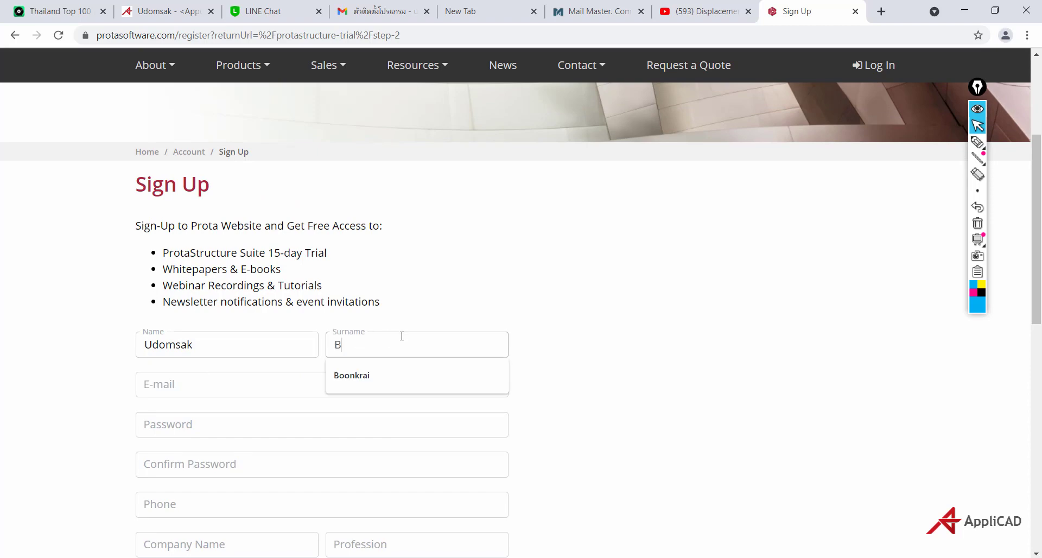
left_click(348, 375)
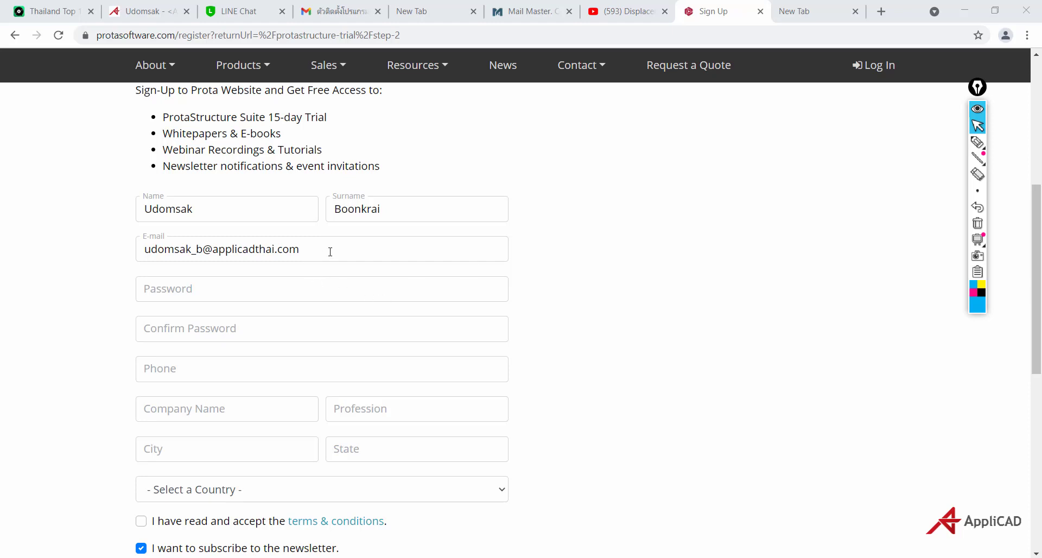
left_click_drag(331, 252, 146, 255)
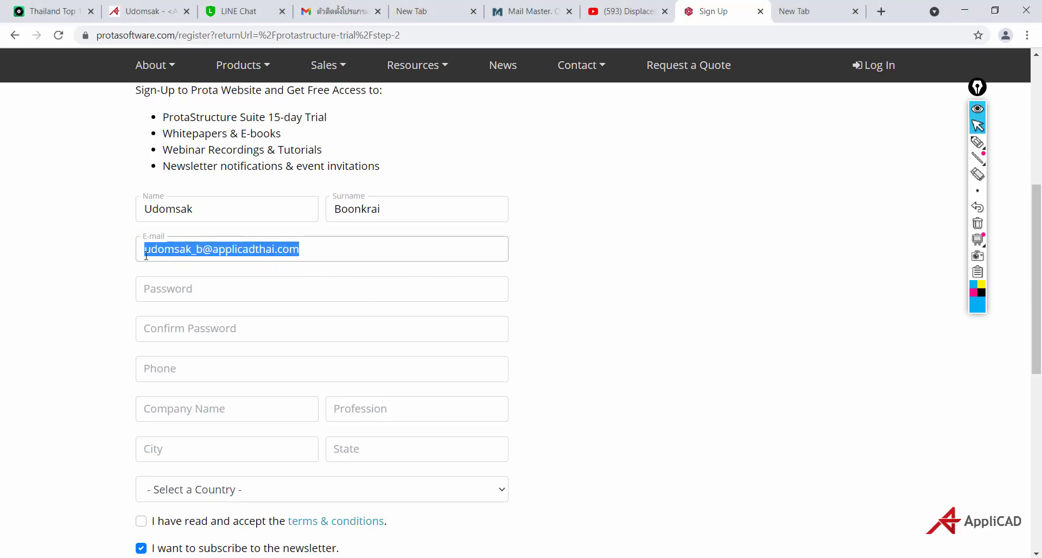
left_click(158, 292)
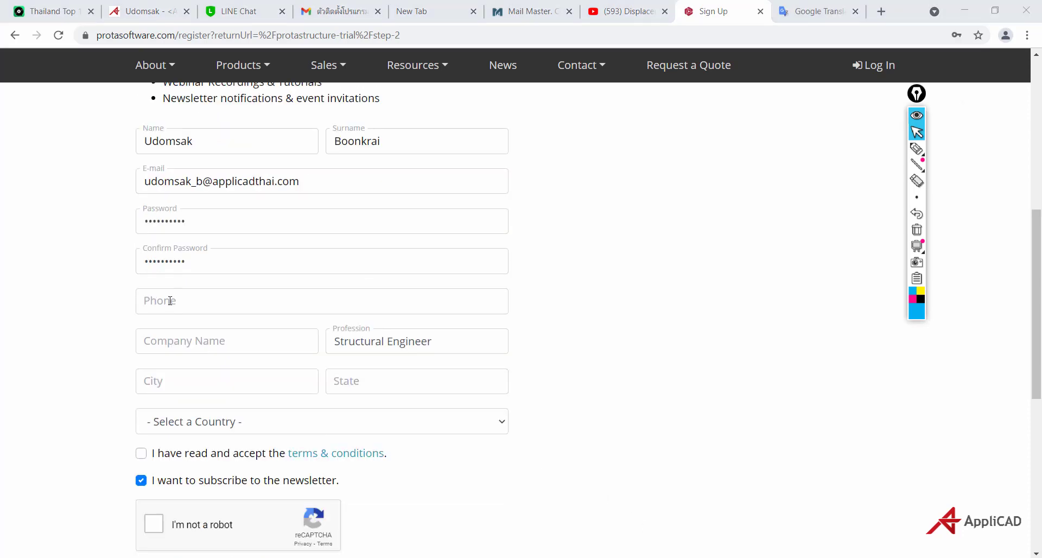
left_click(170, 300)
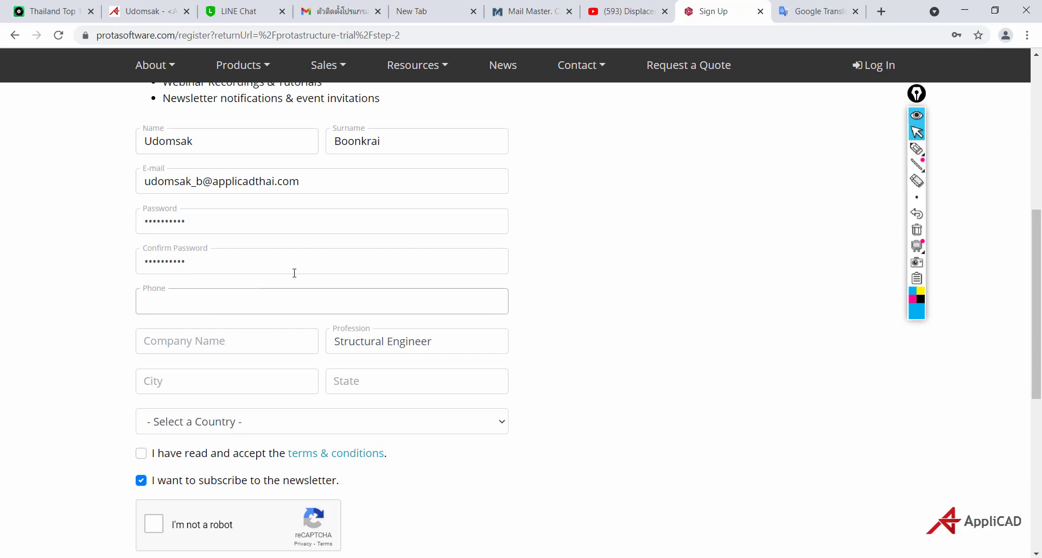
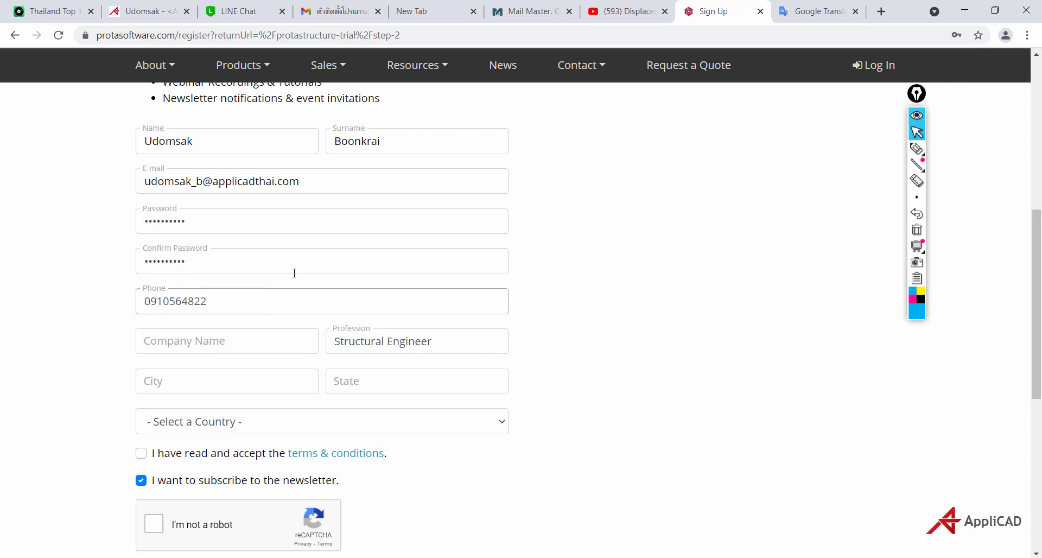
Set company AppliCAD, profession Structural Engineer, city Bangkok and state Bangna
left_click(239, 340)
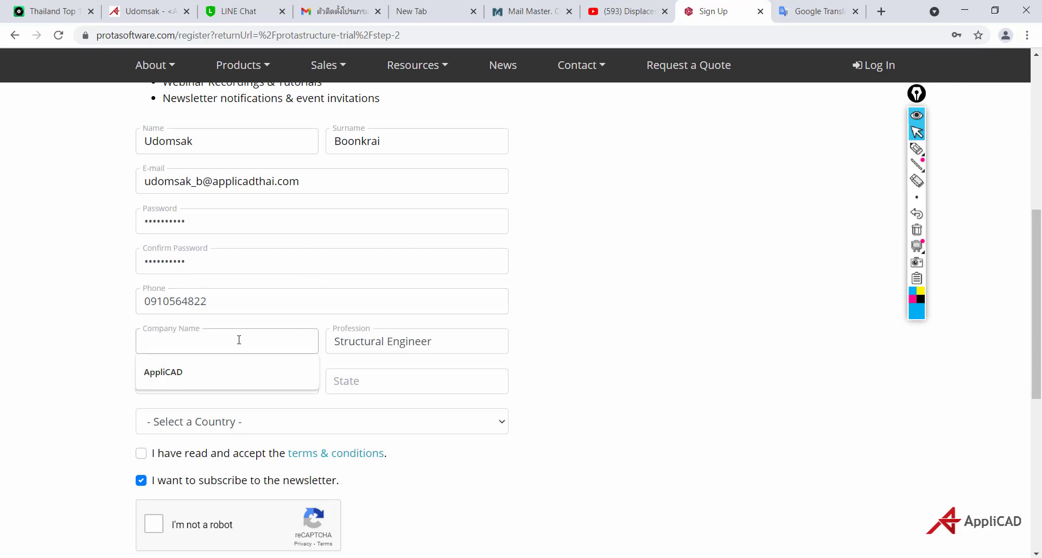
left_click(214, 372)
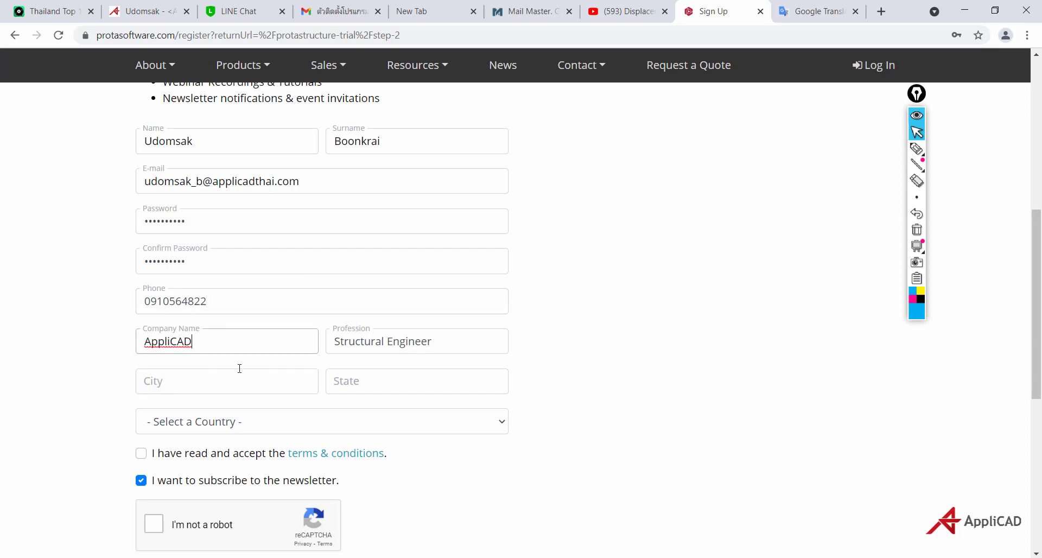
left_click_drag(445, 342, 335, 339)
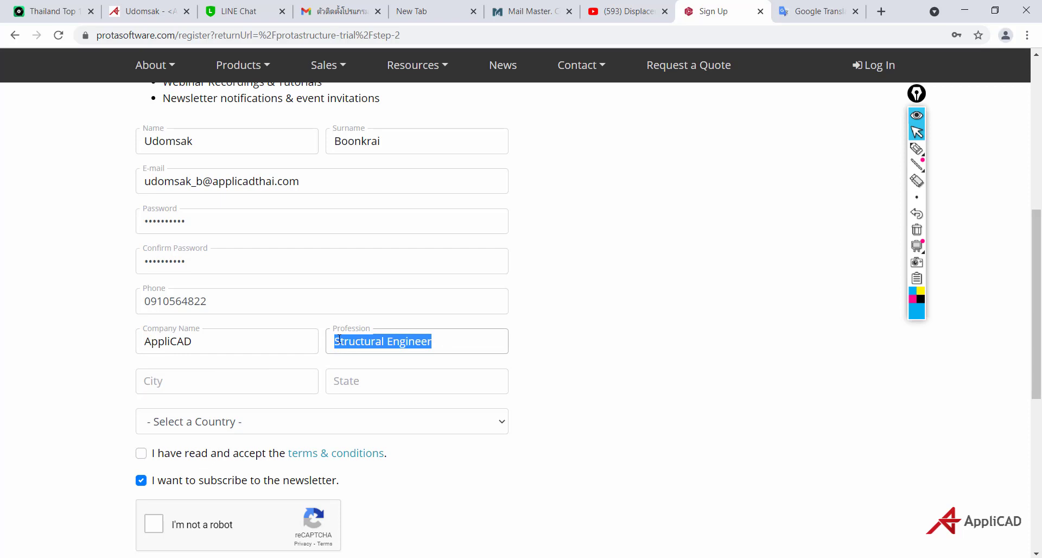
left_click(457, 342)
left_click_drag(442, 344, 332, 333)
left_click(268, 381)
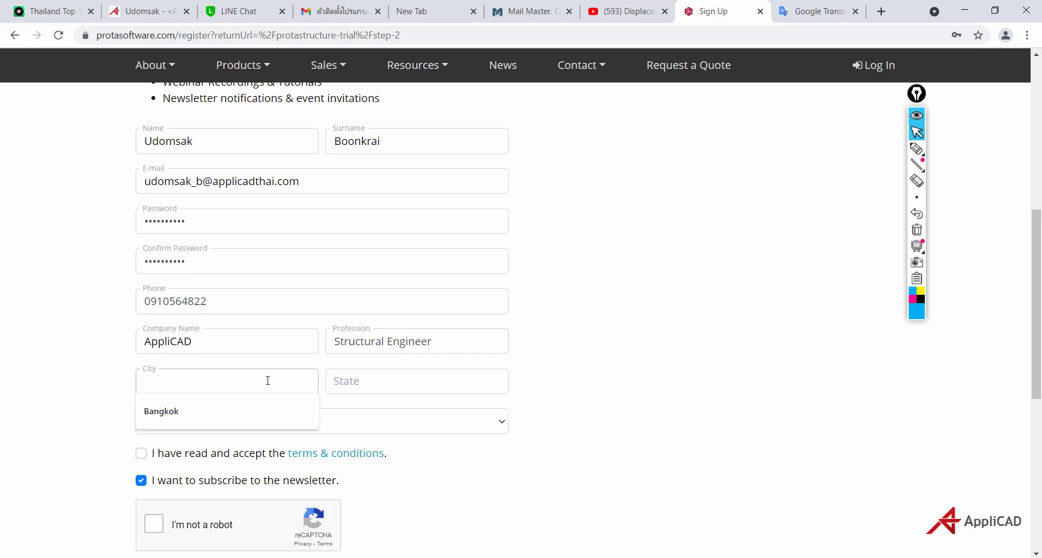
left_click(196, 413)
left_click(364, 379)
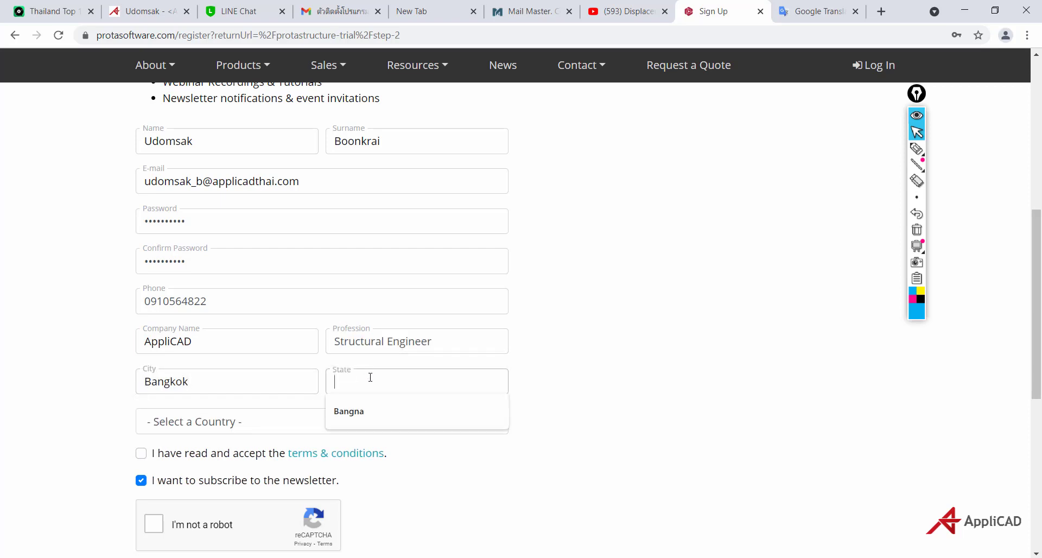
left_click(357, 418)
Choose Thailand in the Country dropdown
left_click(491, 425)
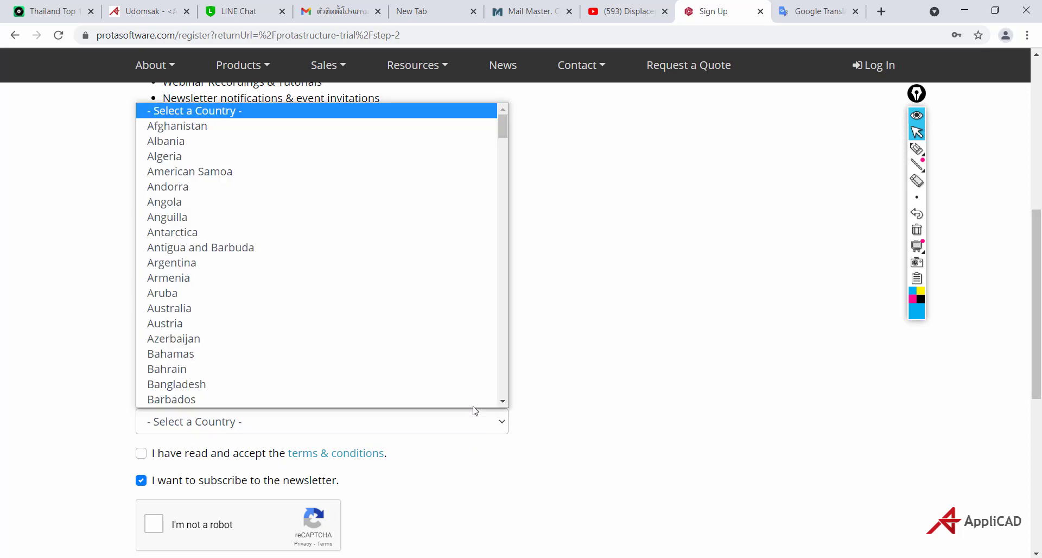
scroll(296, 256, "down", 20)
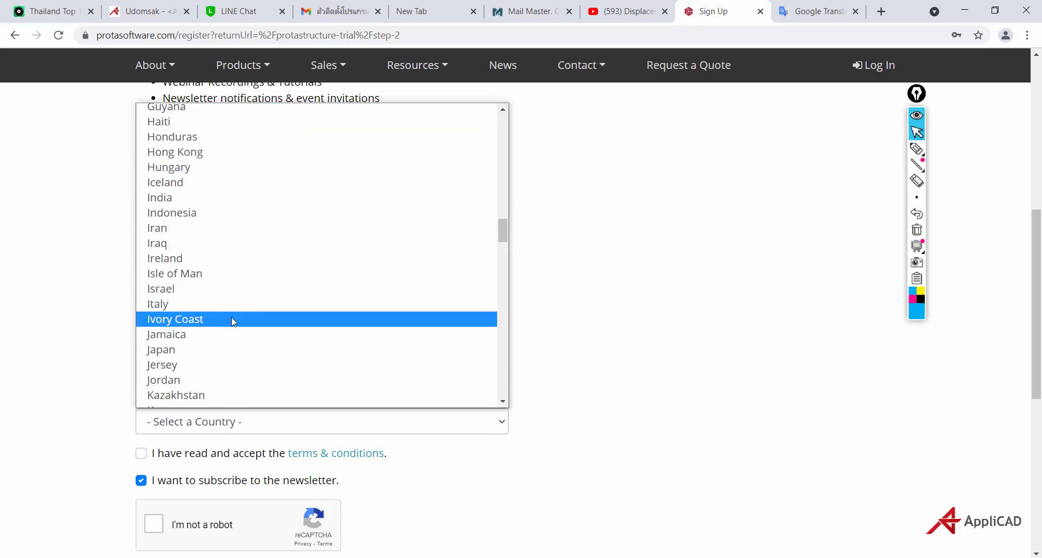
scroll(232, 320, "down", 20)
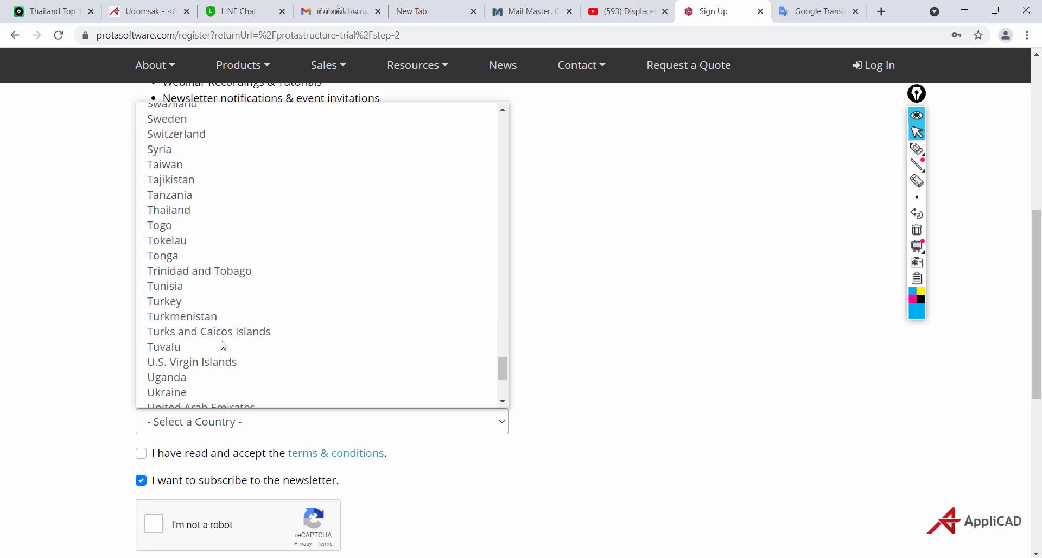
scroll(223, 345, "down", 5)
scroll(216, 227, "up", 3)
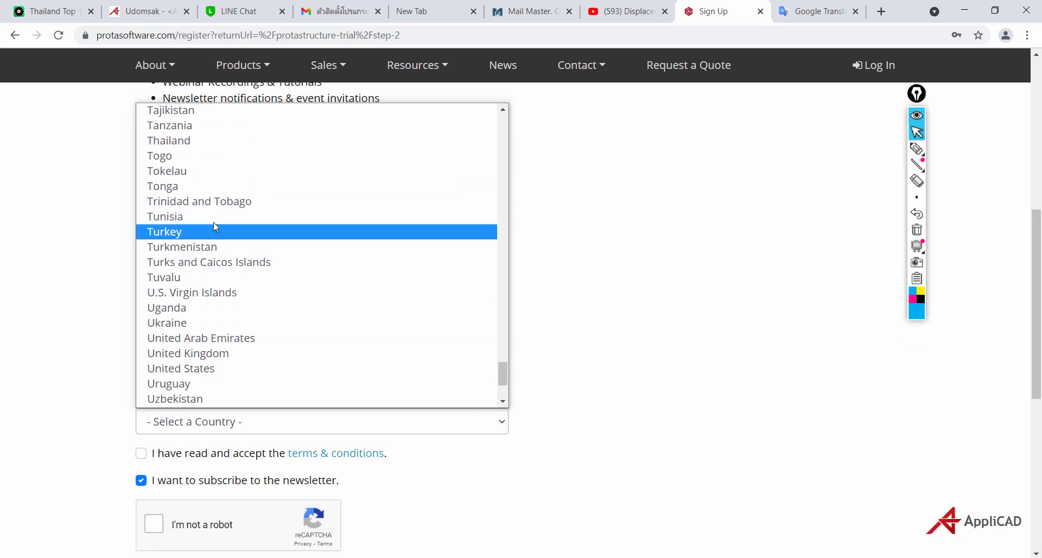
scroll(200, 141, "up", 3)
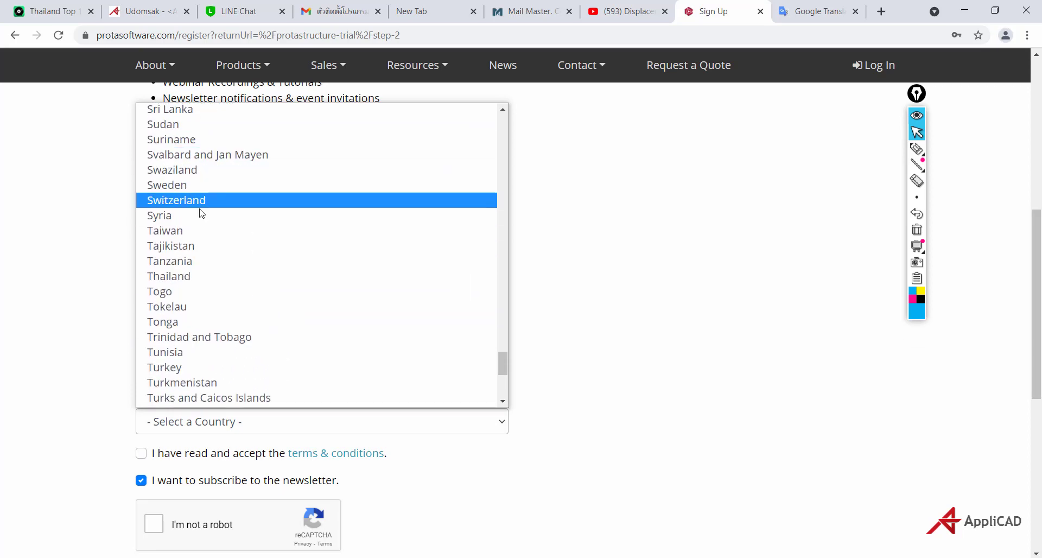
left_click(198, 276)
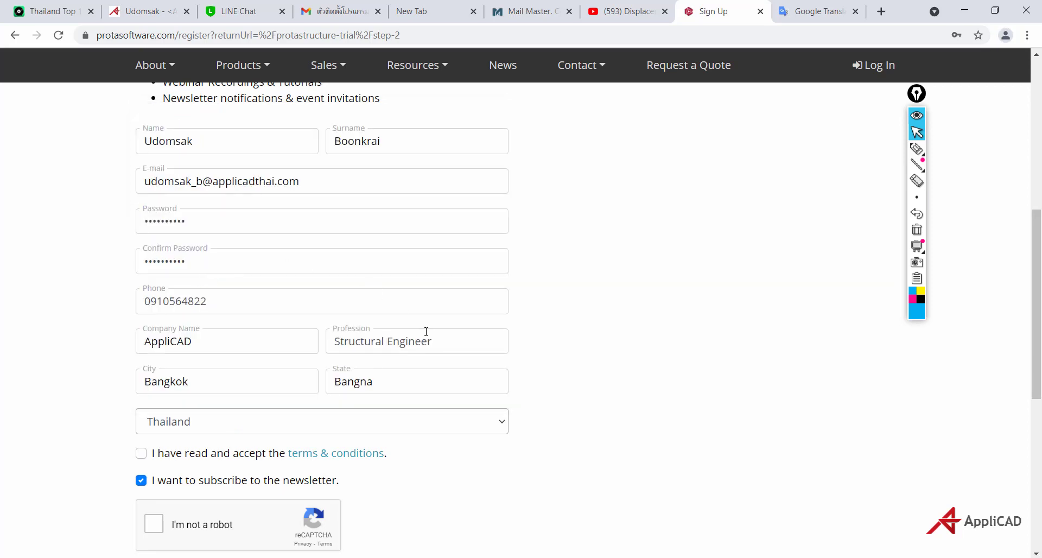
Tick 'I'm not a robot' and the terms & conditions box, then submit Sign Up
scroll(579, 363, "down", 3)
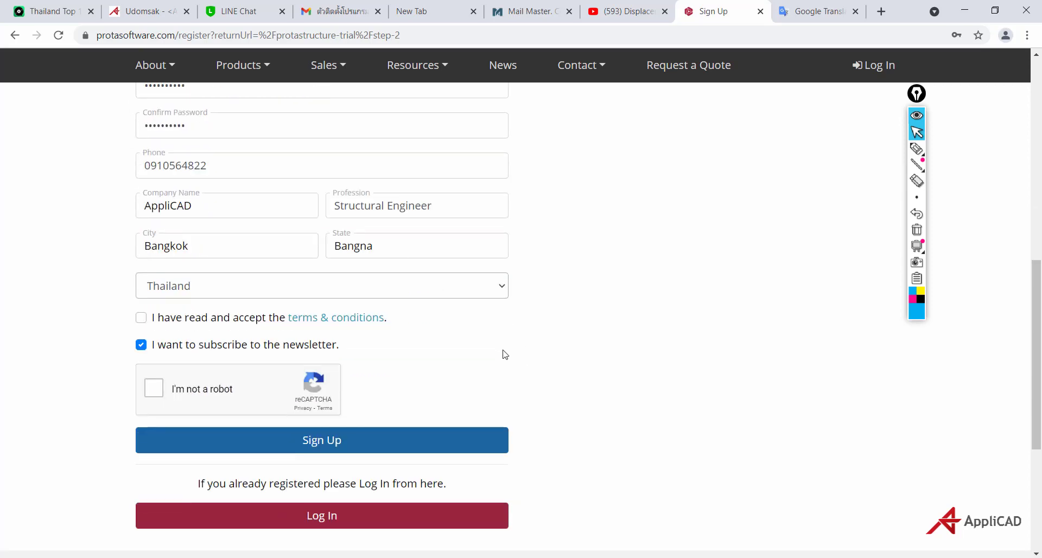
left_click(156, 390)
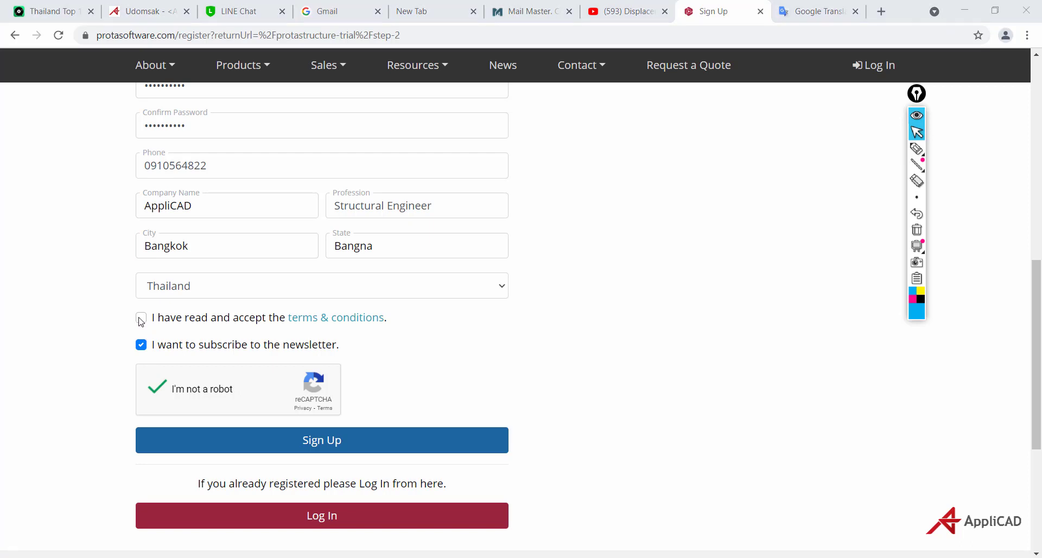
left_click(141, 320)
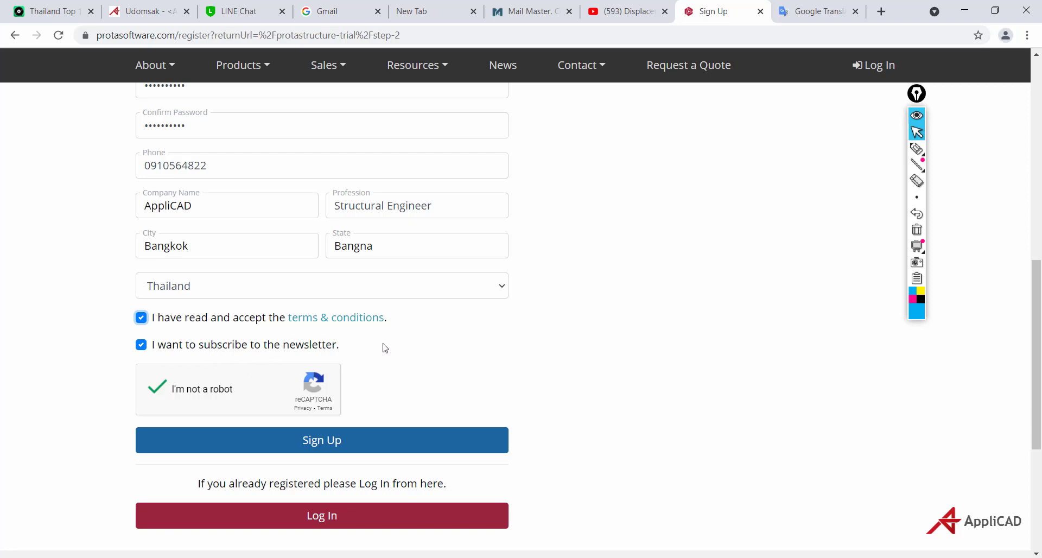
scroll(385, 348, "down", 1)
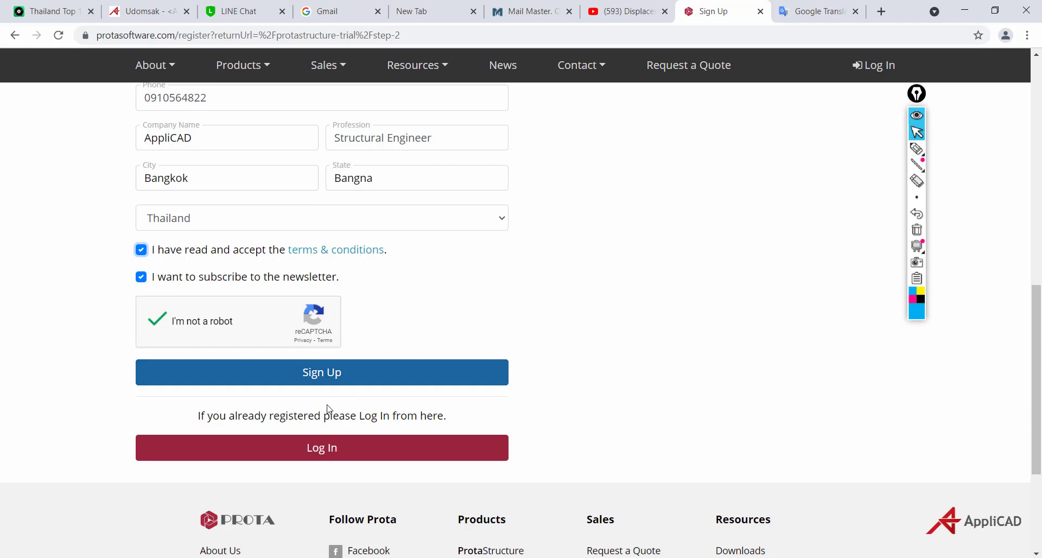
left_click(313, 380)
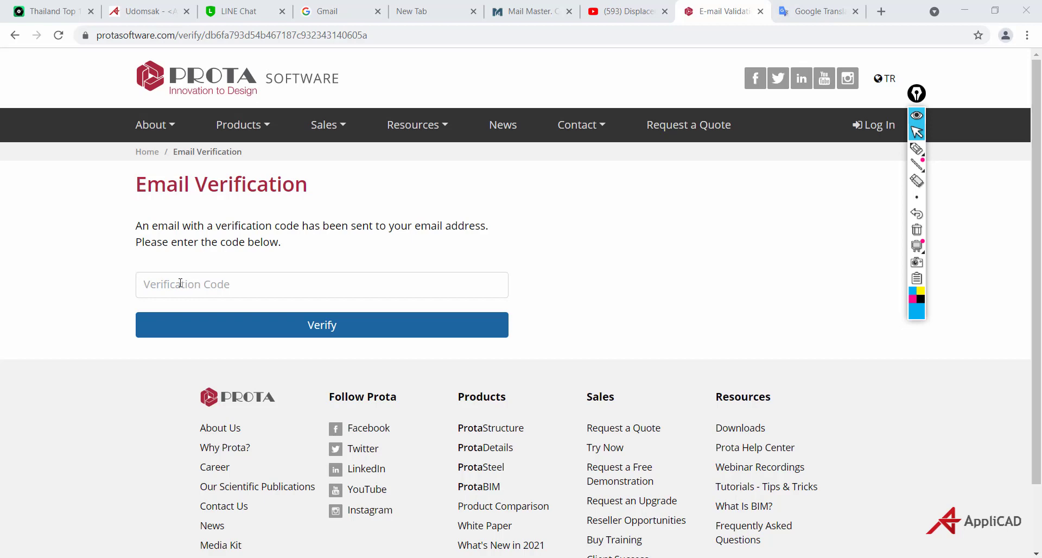
Fill the Verification Code field with the saved code from autofill
left_click(230, 286)
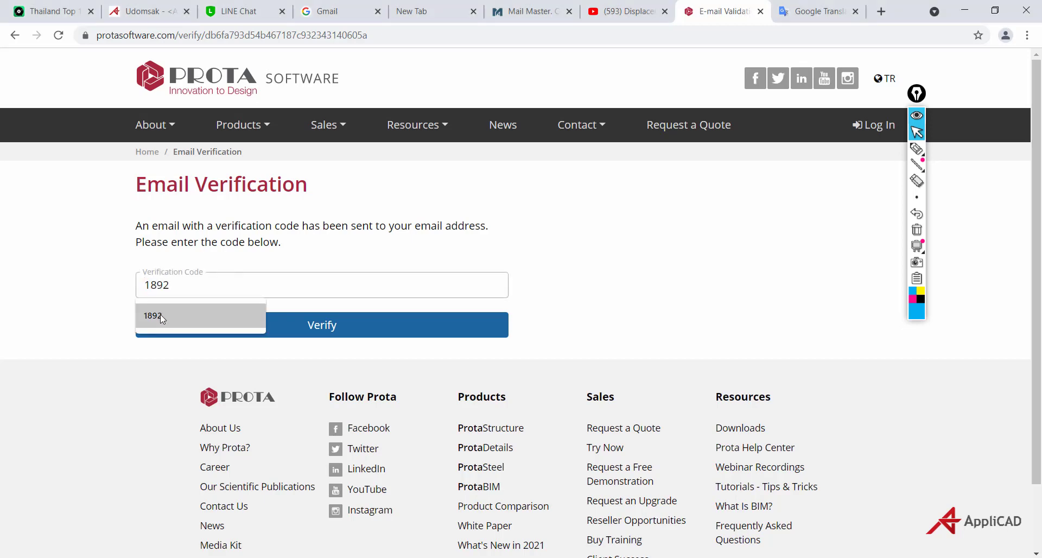
left_click(160, 315)
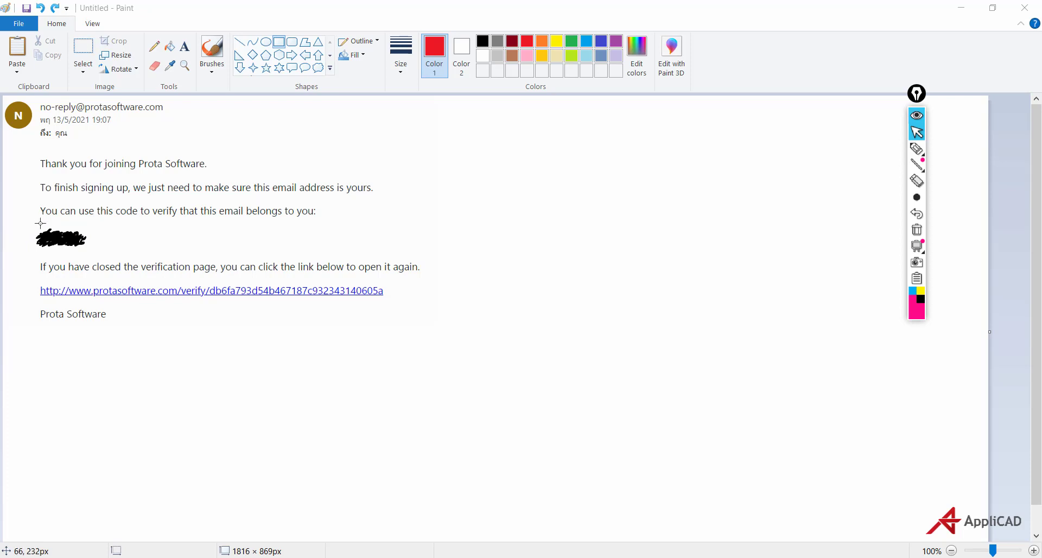
Draw a red rectangle around the hidden verification code in the email image
left_click(281, 45)
left_click_drag(29, 222, 96, 253)
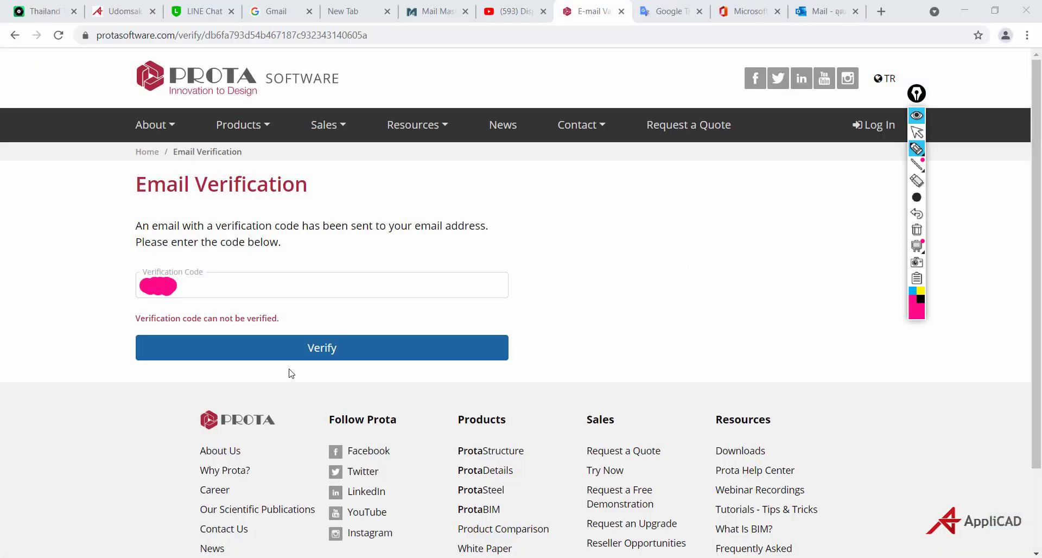
Return to the verification page and submit the code with Verify
left_click_drag(154, 283, 156, 291)
left_click(916, 132)
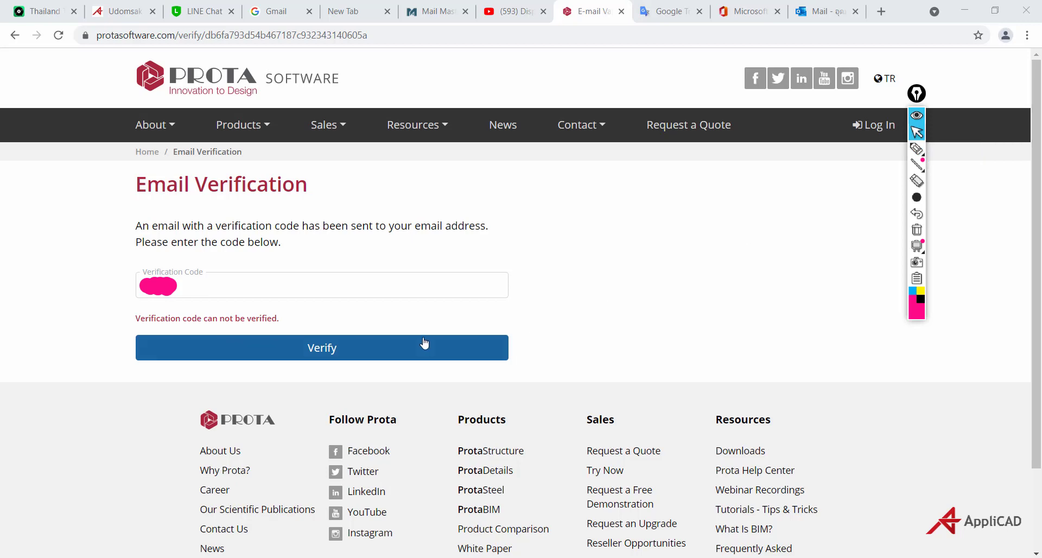
left_click(319, 355)
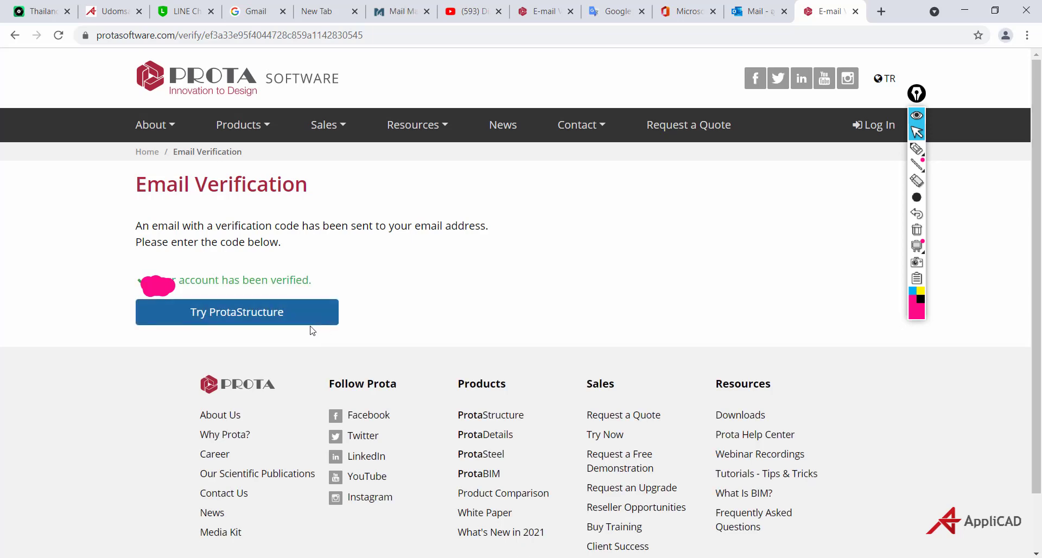
Open the Try ProtaStructure trial page from the verification confirmation
left_click(225, 317)
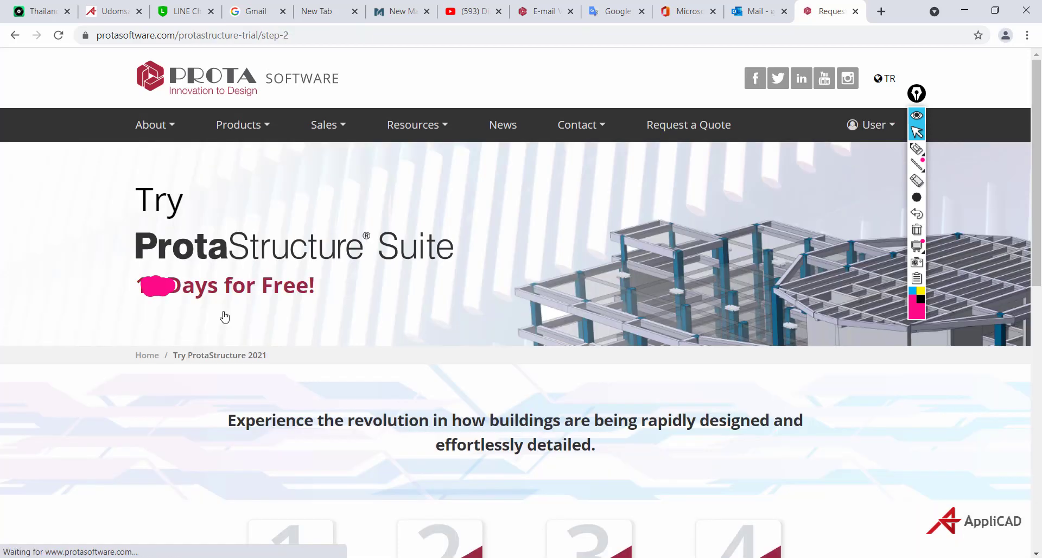
Click Request Trial Code under '2 - Request Unlock Code' and view the Download ProtaStructure section
left_click(916, 180)
left_click(168, 285)
left_click(916, 132)
scroll(628, 301, "down", 8)
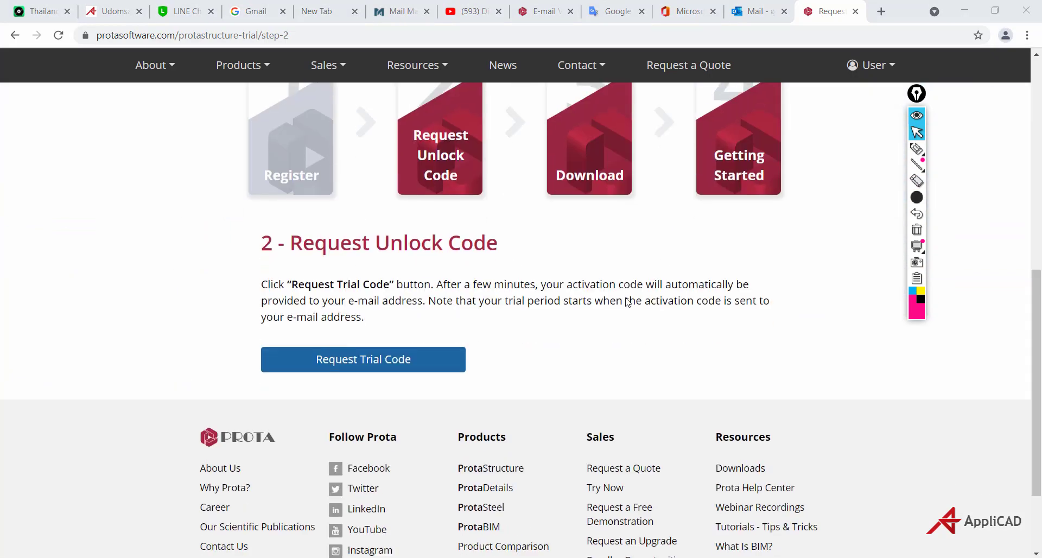
left_click(355, 362)
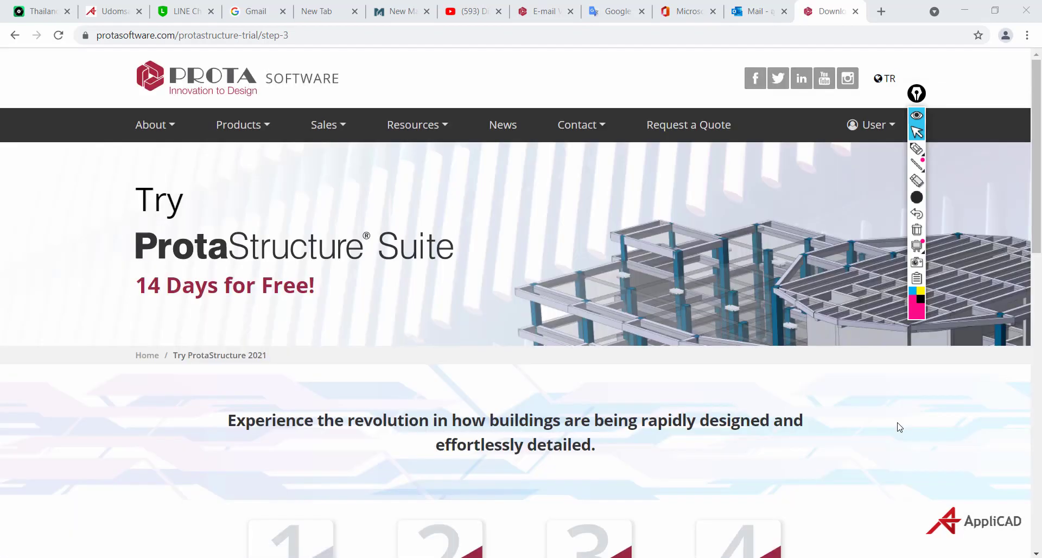
scroll(577, 406, "down", 14)
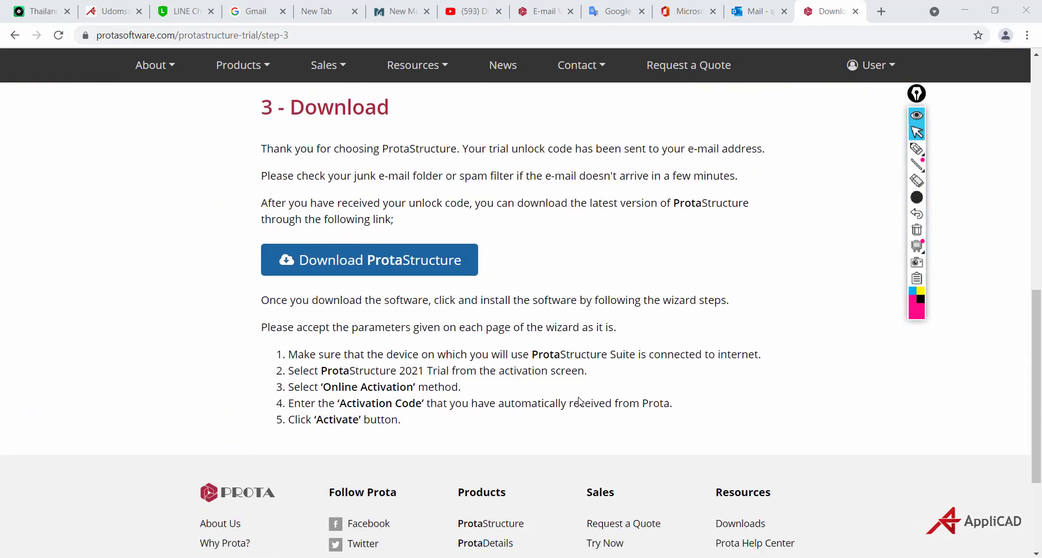
scroll(579, 400, "up", 2)
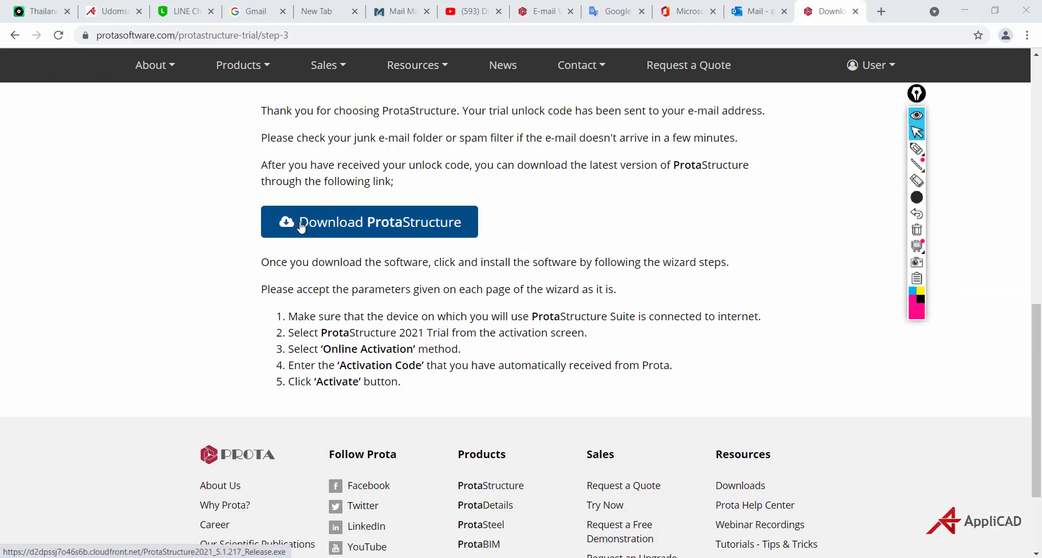